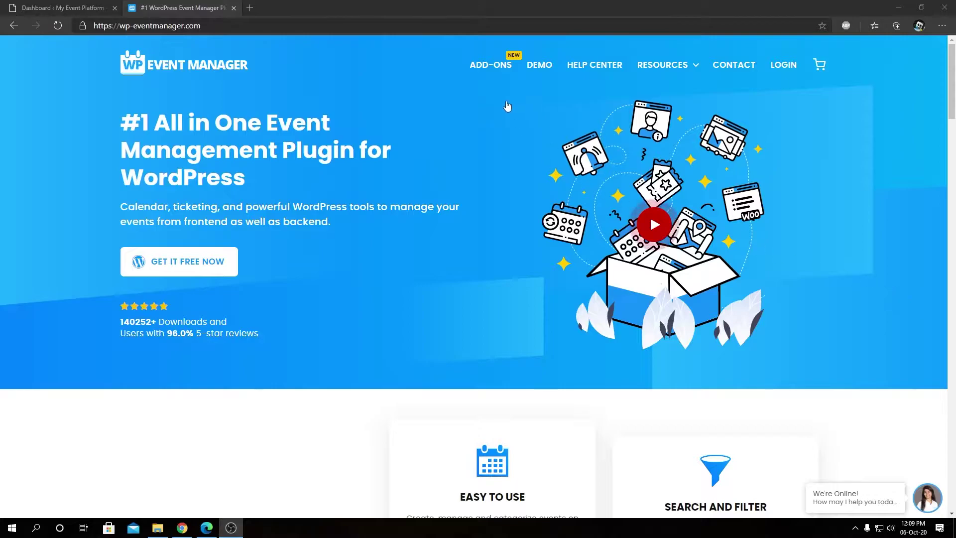
Step: From the ADD-ONS catalogue, open the Attendee Information add-on's Learn More product page
left_click(492, 68)
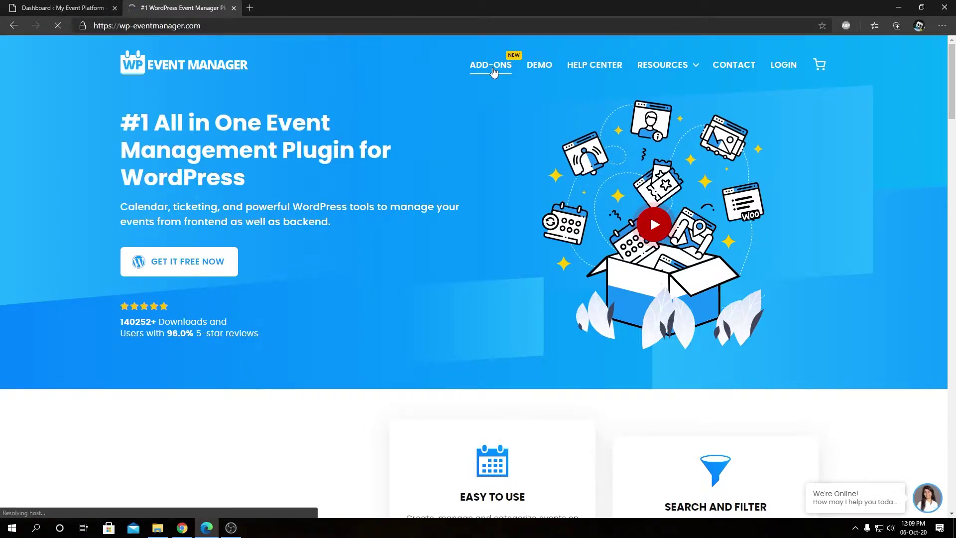
scroll(312, 221, "down", 11)
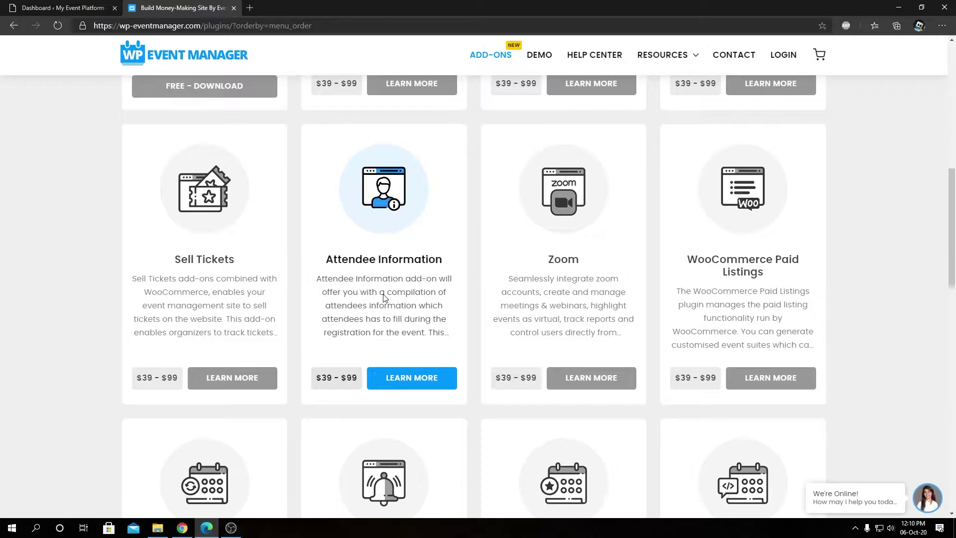
left_click(412, 382)
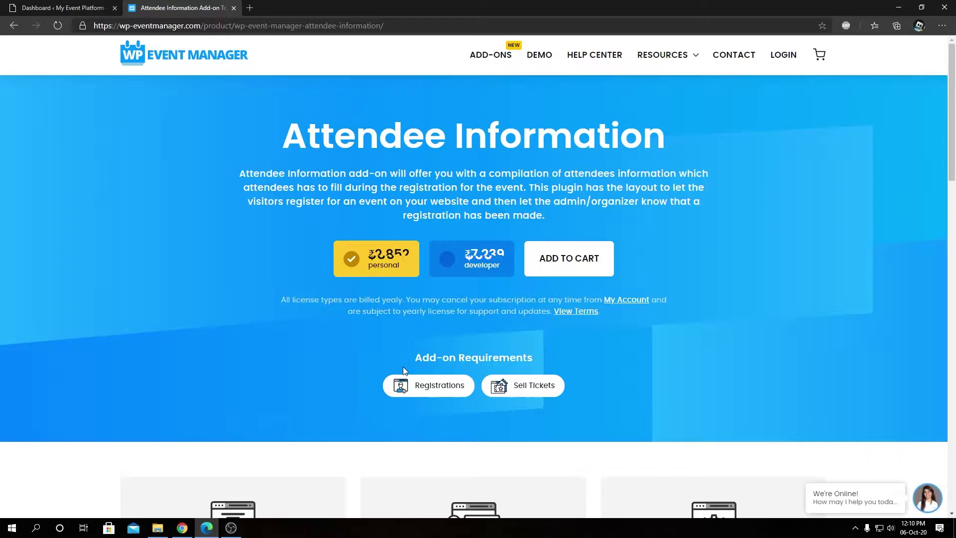
scroll(403, 367, "down", 5)
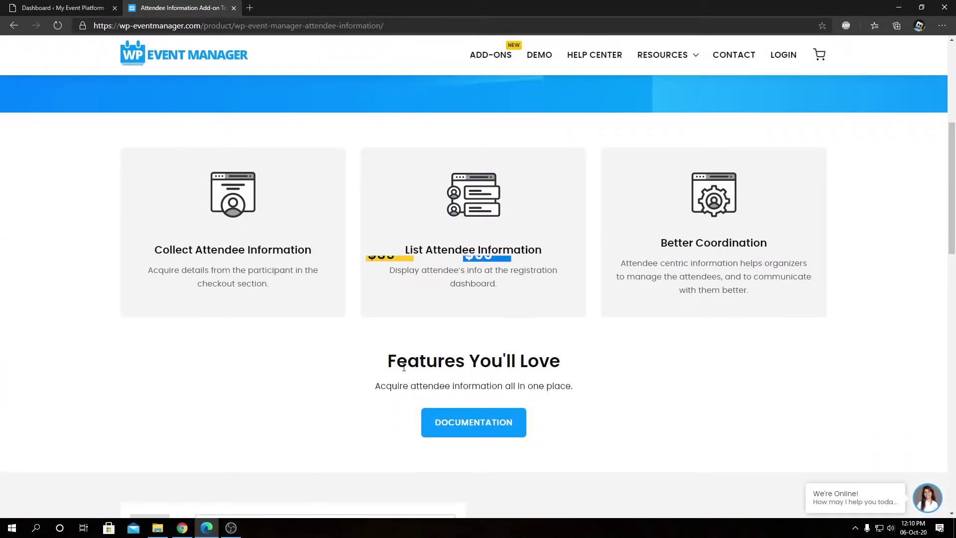
scroll(403, 367, "down", 2)
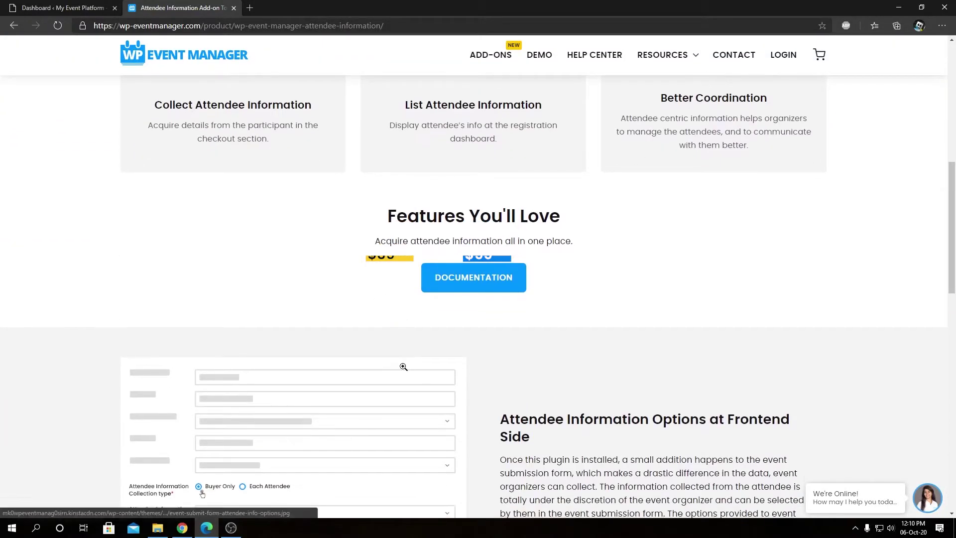
scroll(404, 367, "up", 7)
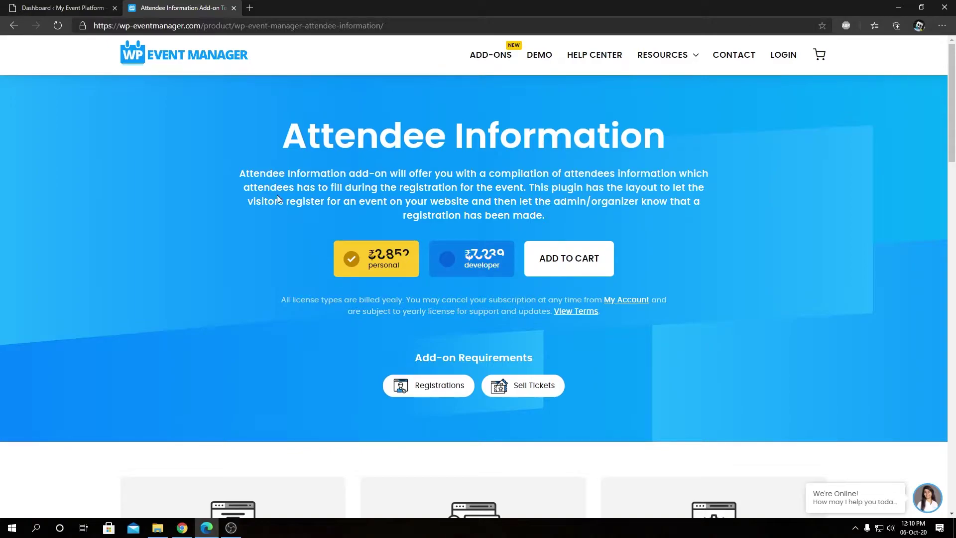
left_click_drag(240, 172, 556, 221)
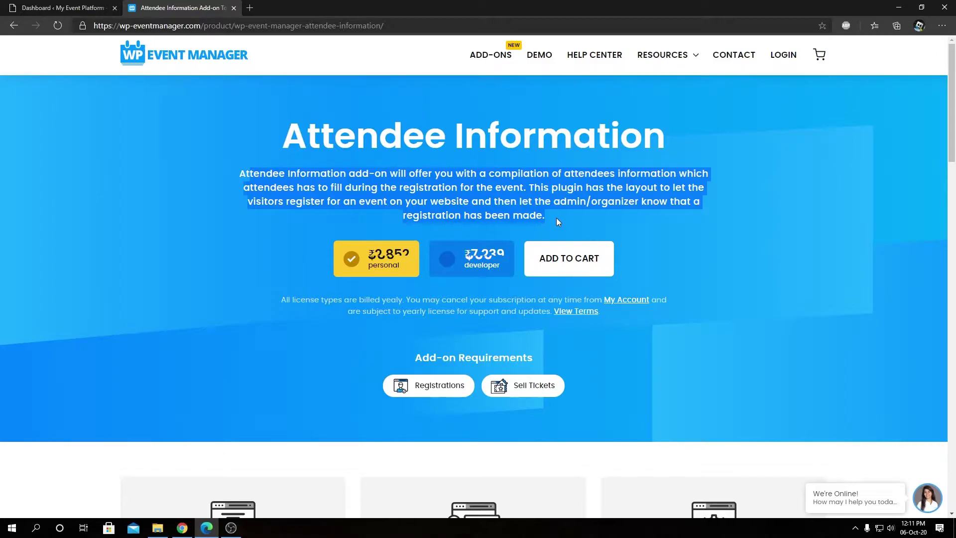
left_click_drag(557, 218, 242, 176)
scroll(731, 259, "down", 5)
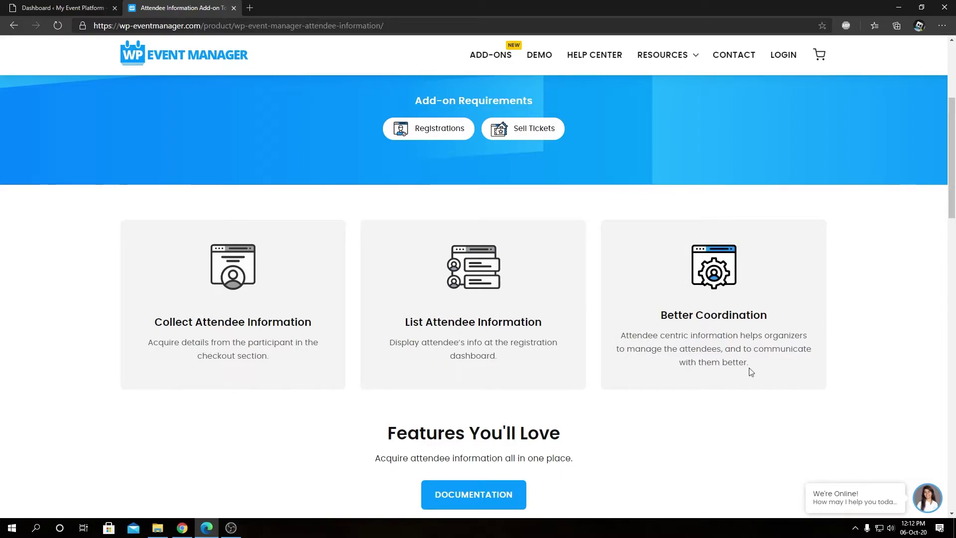
left_click_drag(736, 358, 617, 336)
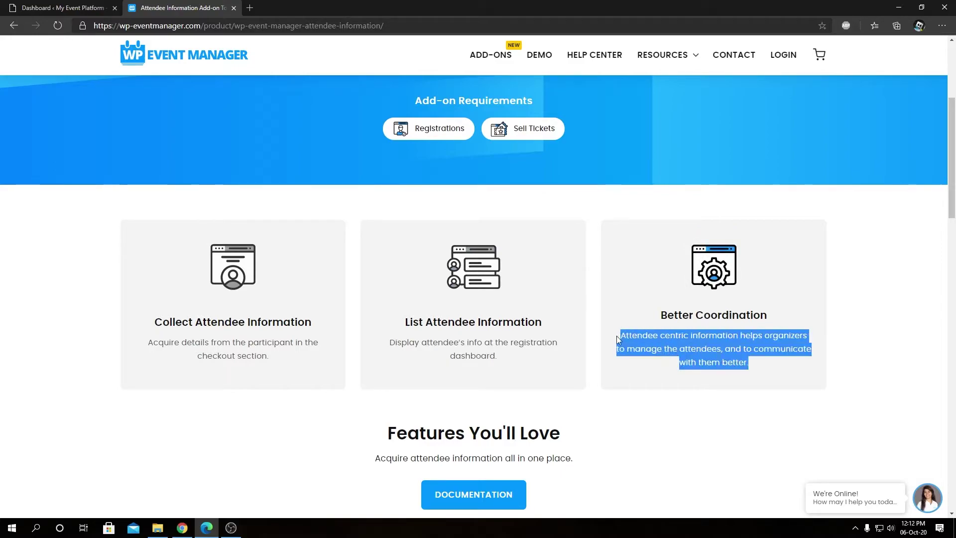
left_click(513, 359)
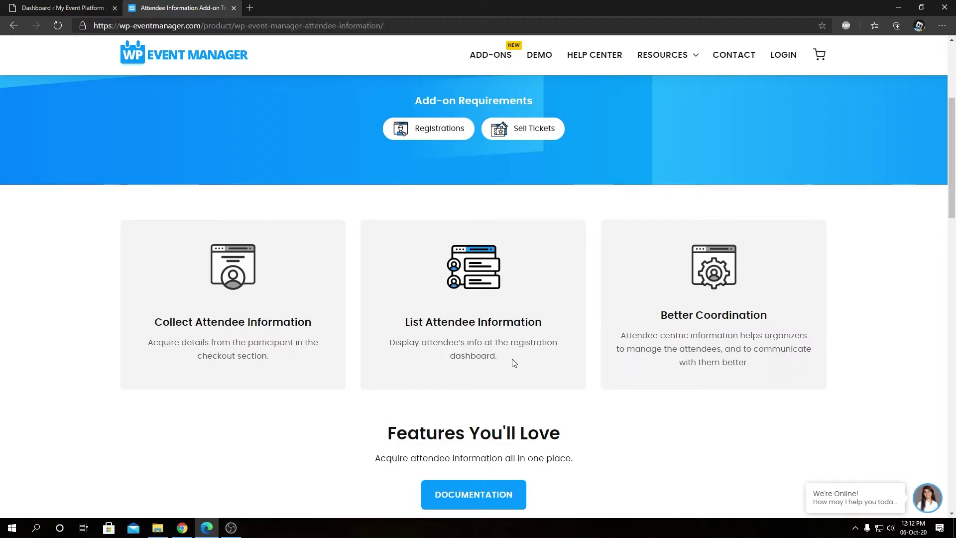
scroll(513, 361, "down", 6)
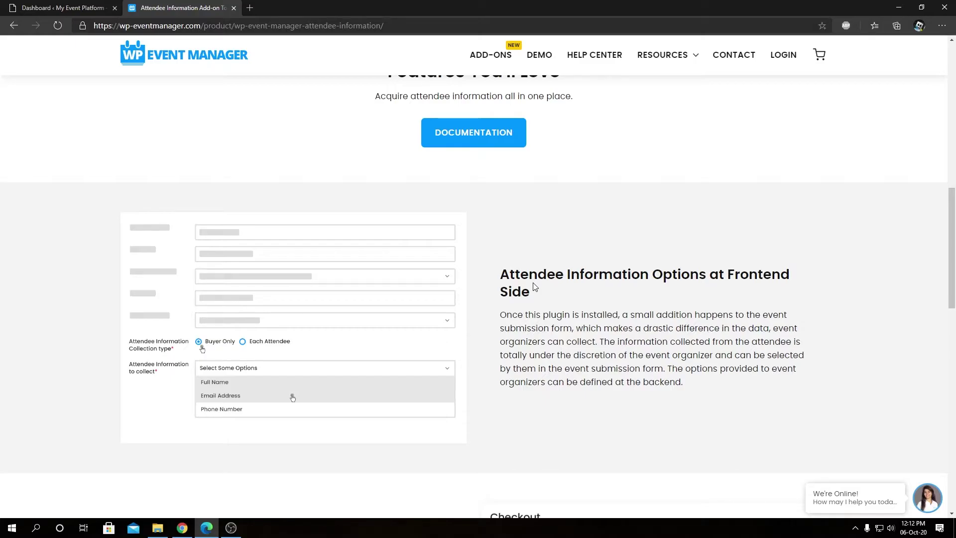
scroll(534, 287, "down", 1)
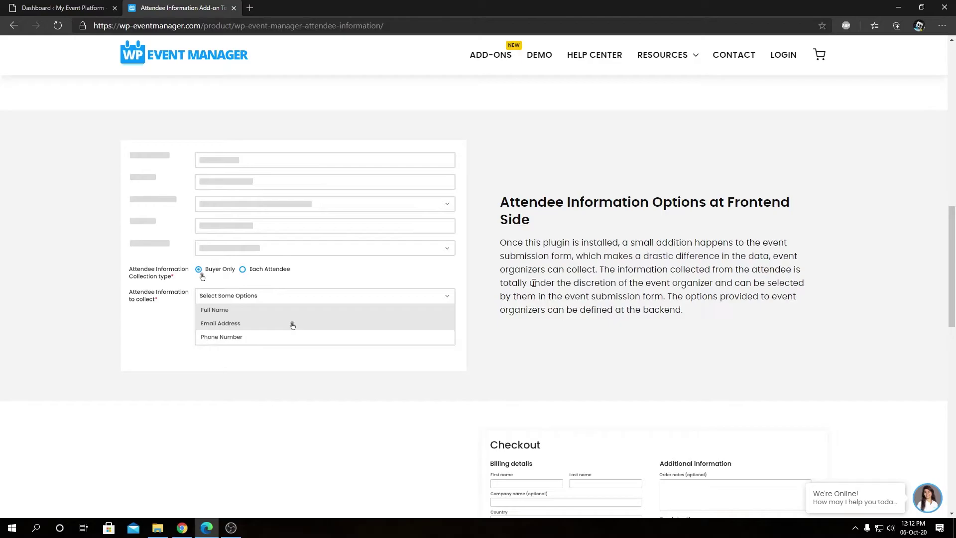
scroll(534, 283, "down", 4)
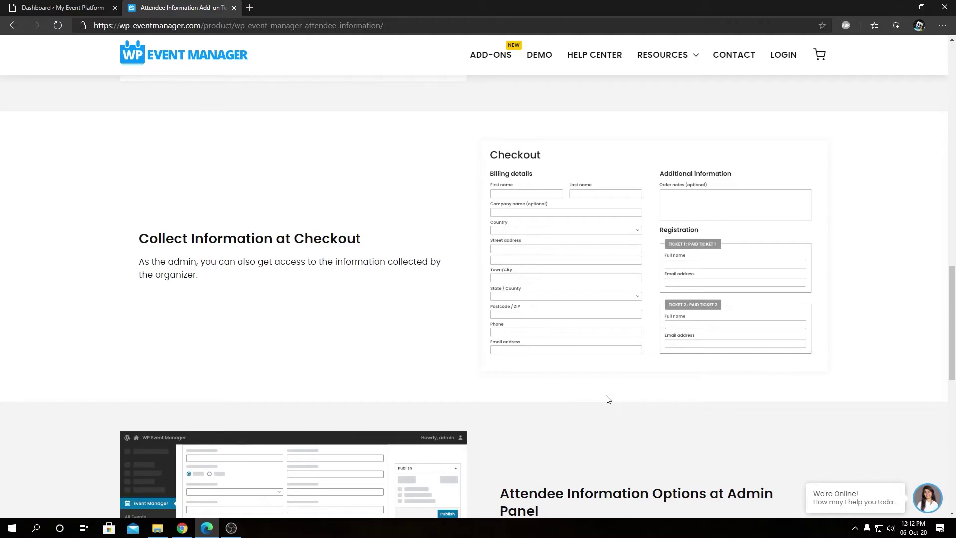
scroll(608, 398, "down", 3)
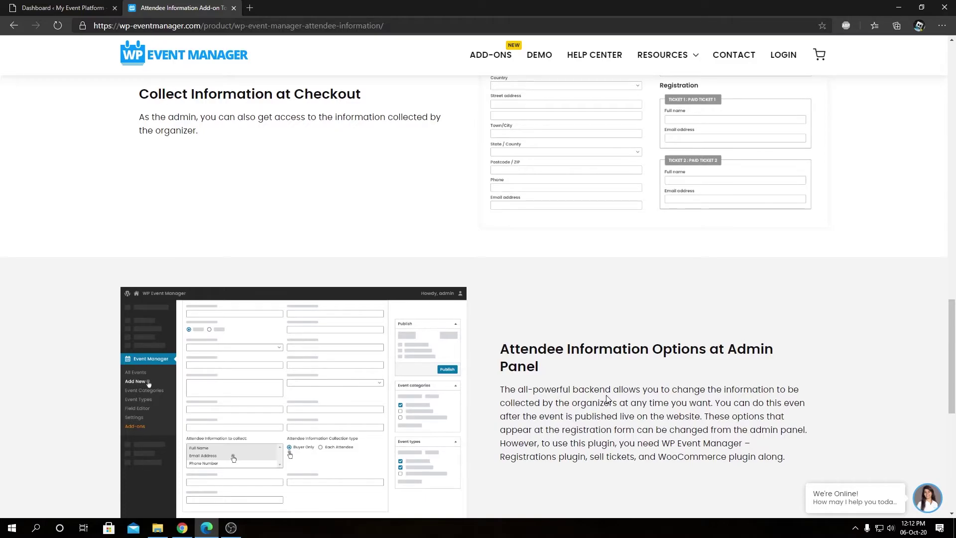
scroll(606, 398, "up", 10)
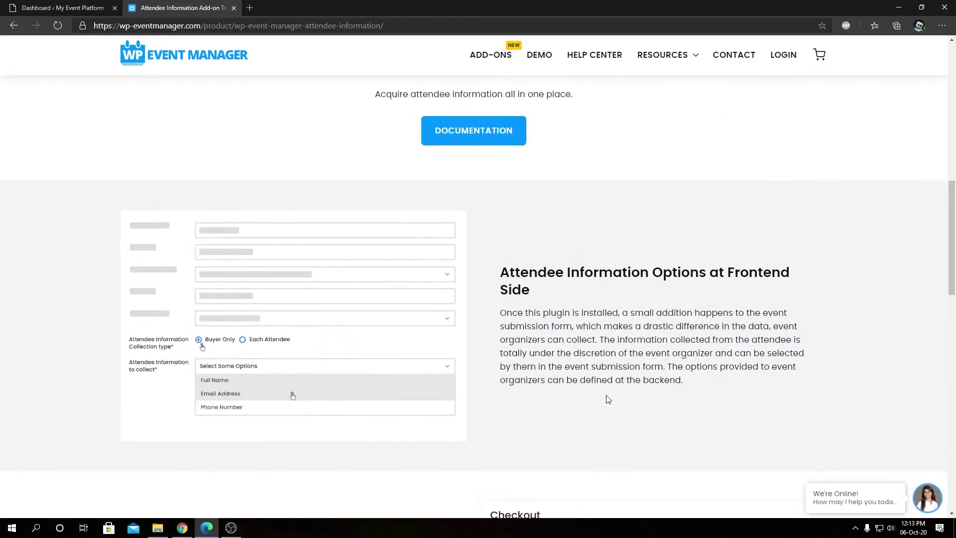
left_click_drag(538, 293, 503, 269)
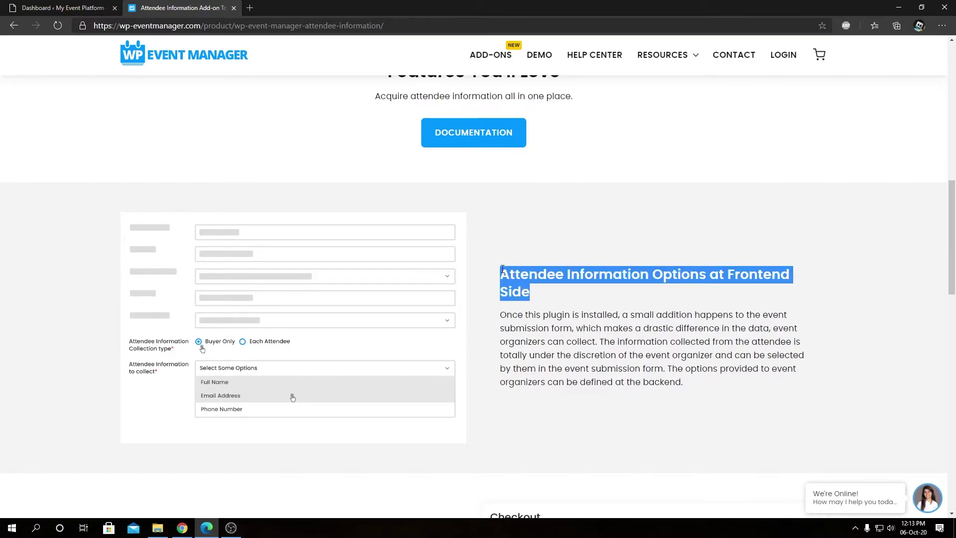
scroll(503, 270, "down", 20)
scroll(503, 273, "up", 4)
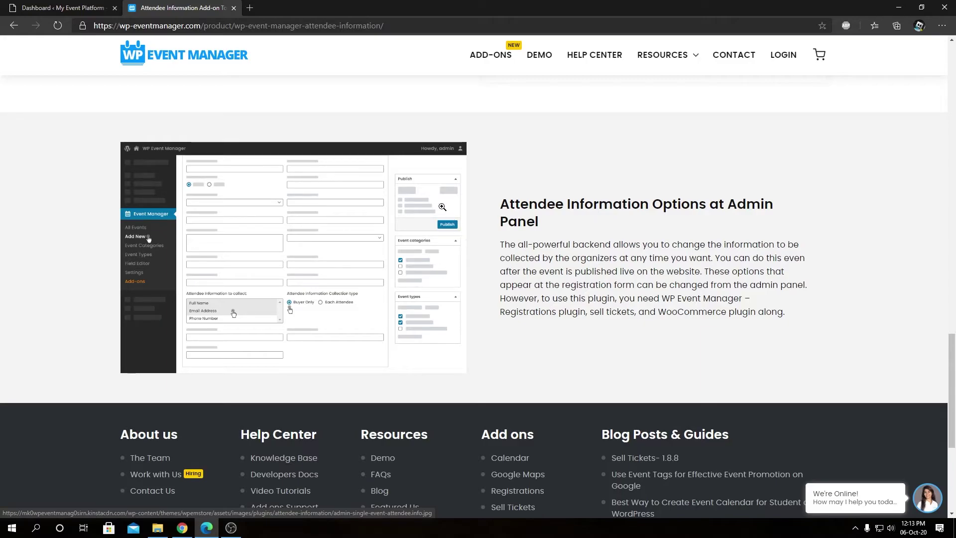
Step: Upload wp-event-manager-attendee-information.zip under Plugins > Add New, install it and activate it
left_click(70, 4)
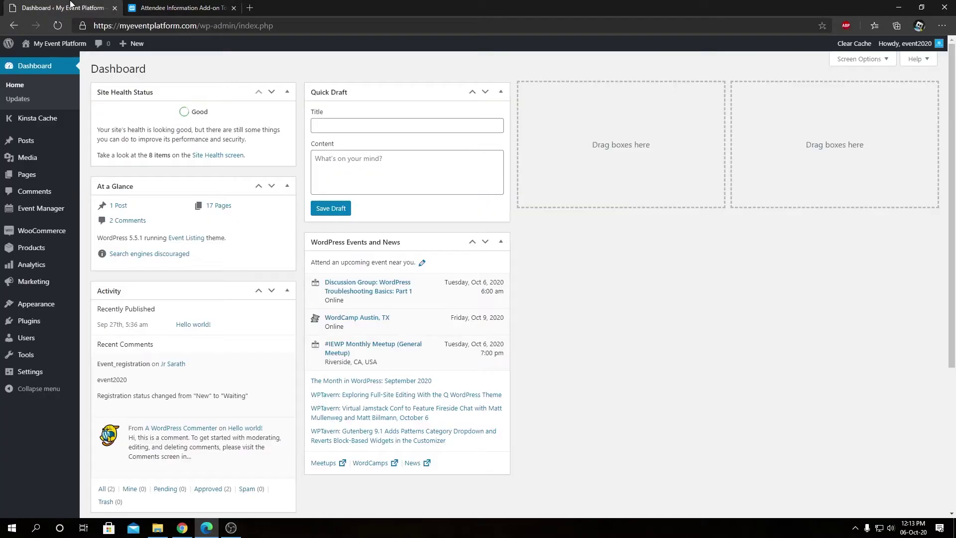
mouse_move(34, 325)
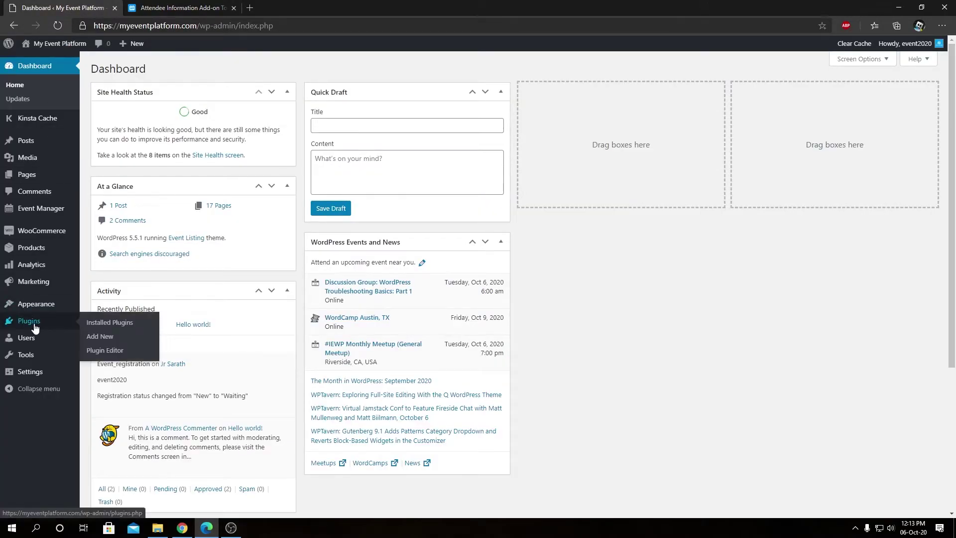
left_click(114, 338)
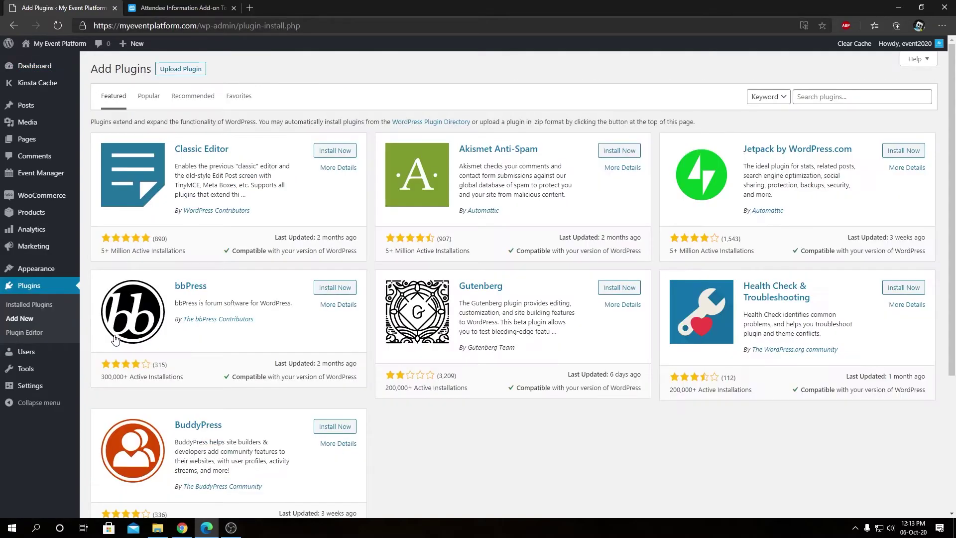
left_click(179, 71)
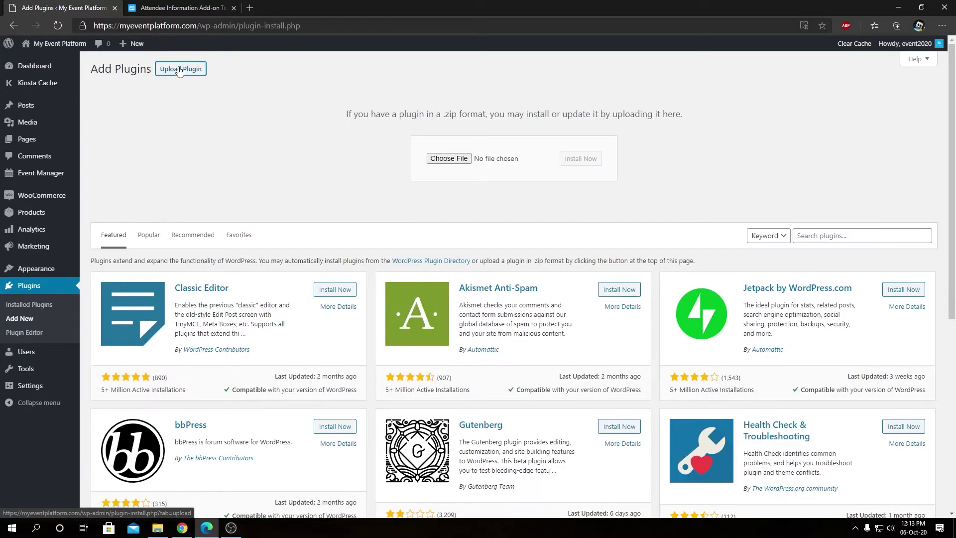
left_click(449, 160)
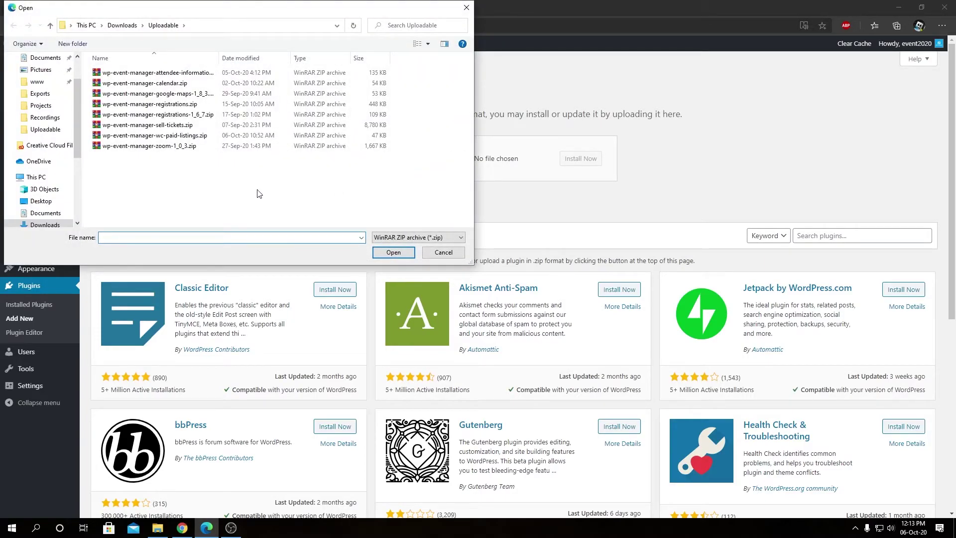
left_click(208, 75)
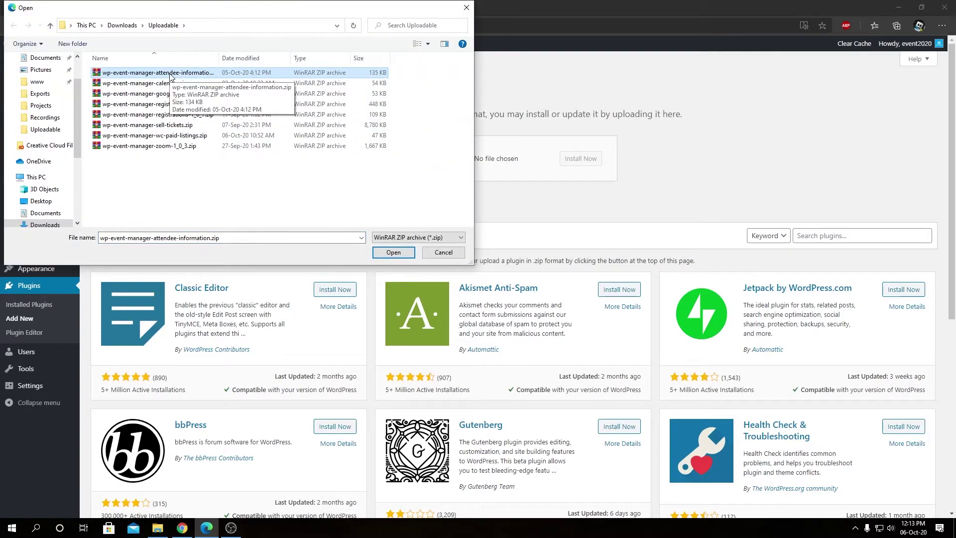
left_click(388, 252)
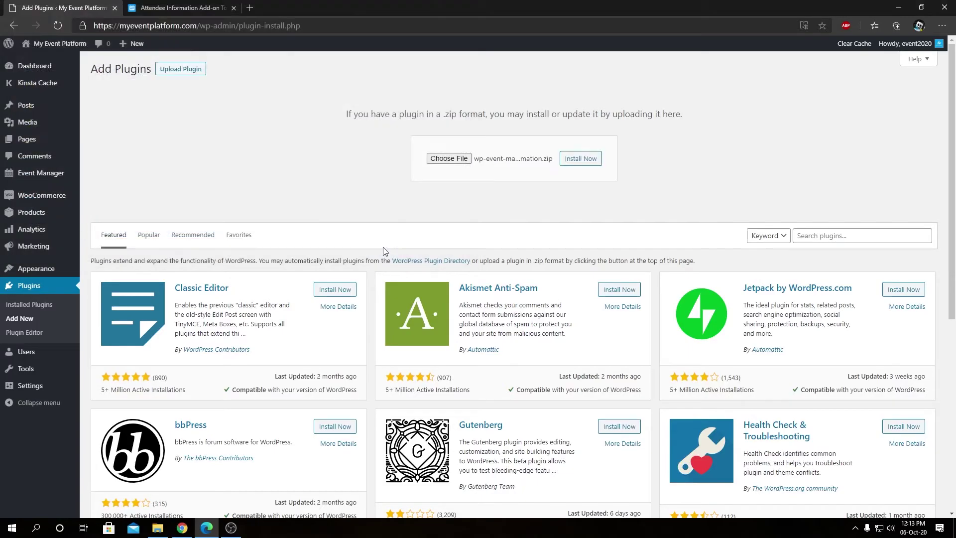
left_click(575, 163)
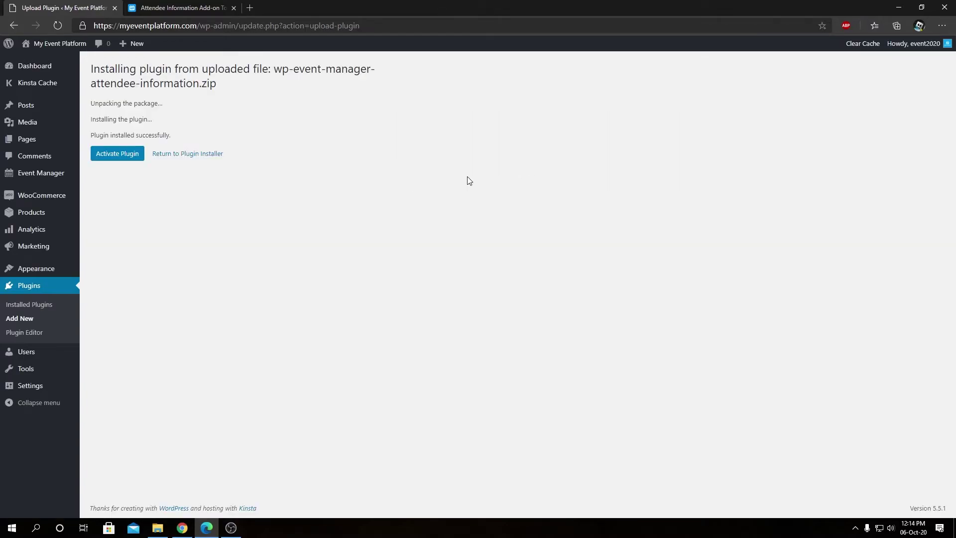
left_click(130, 157)
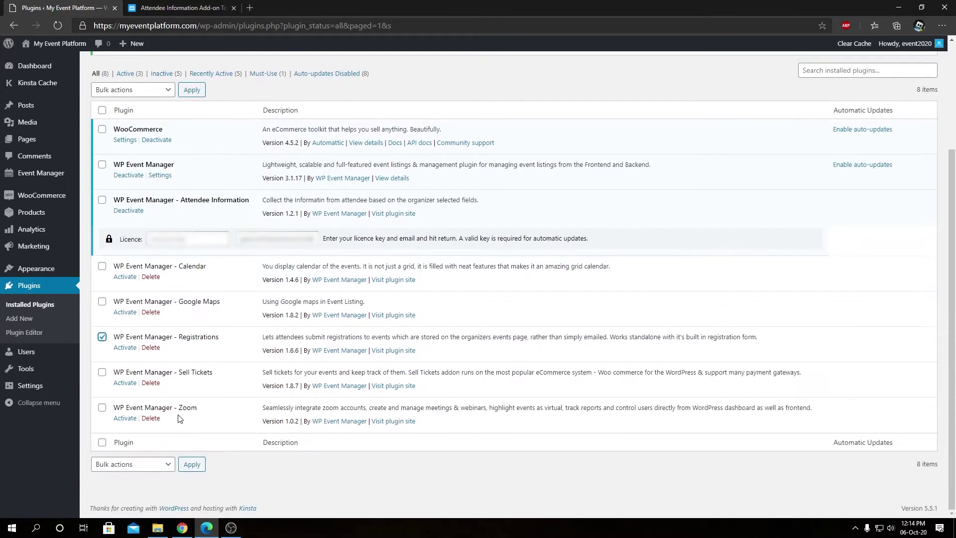
Step: Bulk-activate the checked Registrations and Sell Tickets plugins on Installed Plugins
scroll(133, 299, "up", 3)
left_click(132, 231)
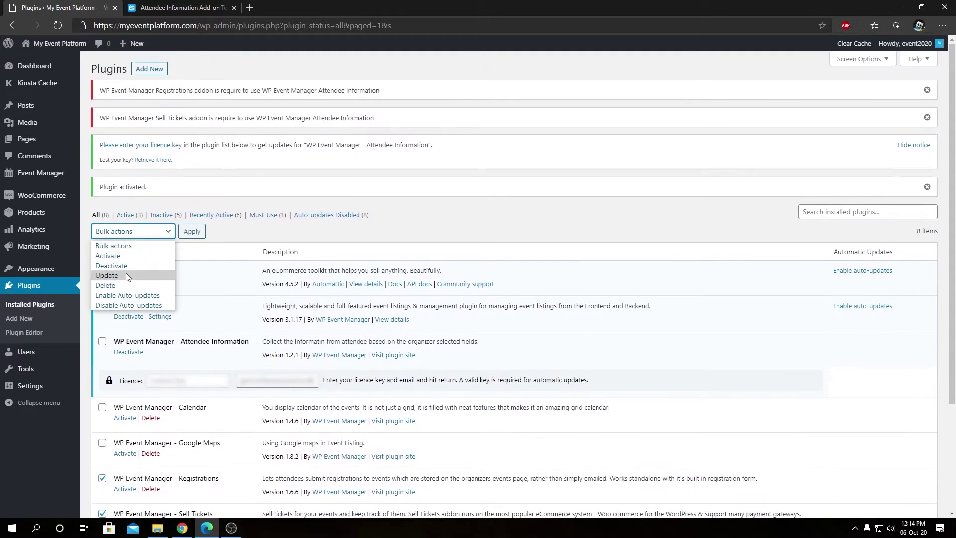
left_click(115, 258)
left_click(192, 231)
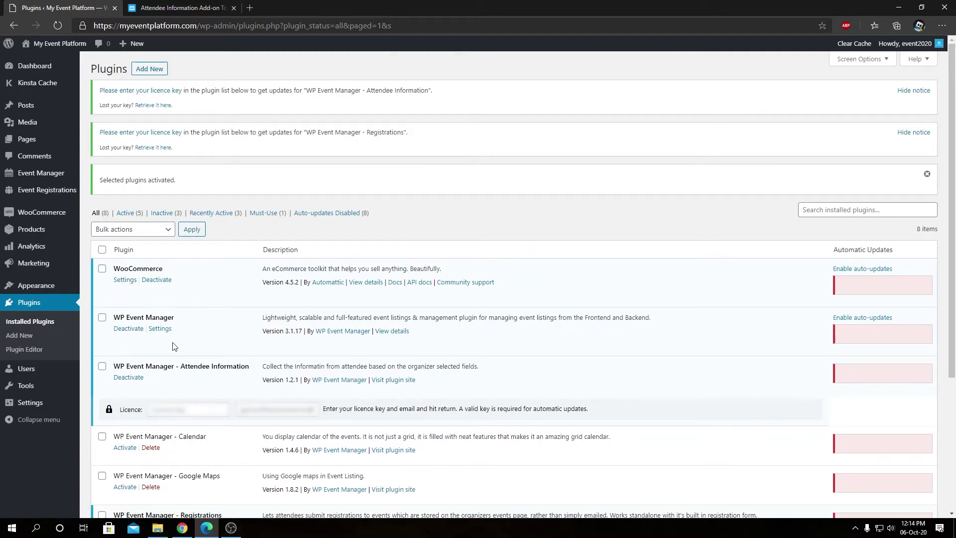
scroll(199, 359, "down", 4)
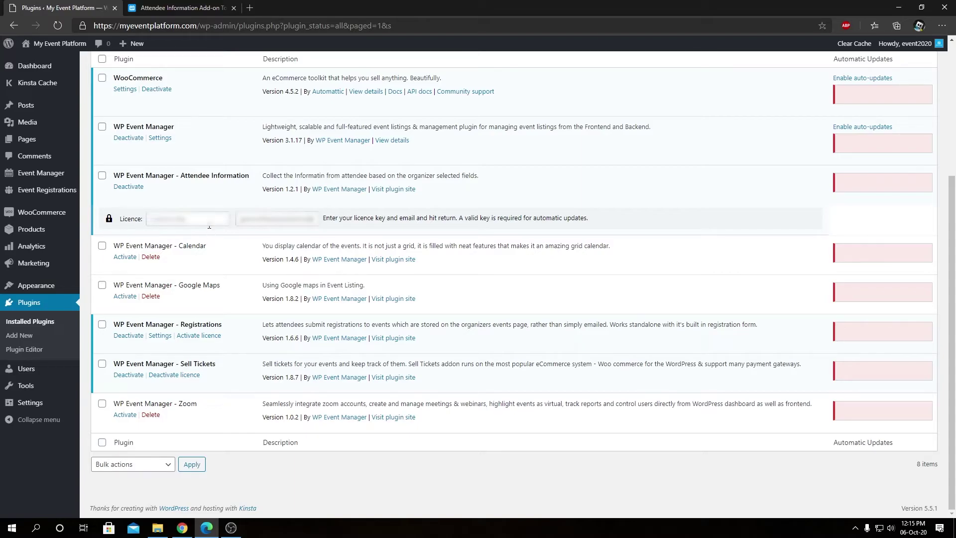
Step: Paste the licence key into the Attendee Information licence field and submit it for activation
left_click(102, 176)
left_click(175, 223)
key("ctrl+v")
key("Return")
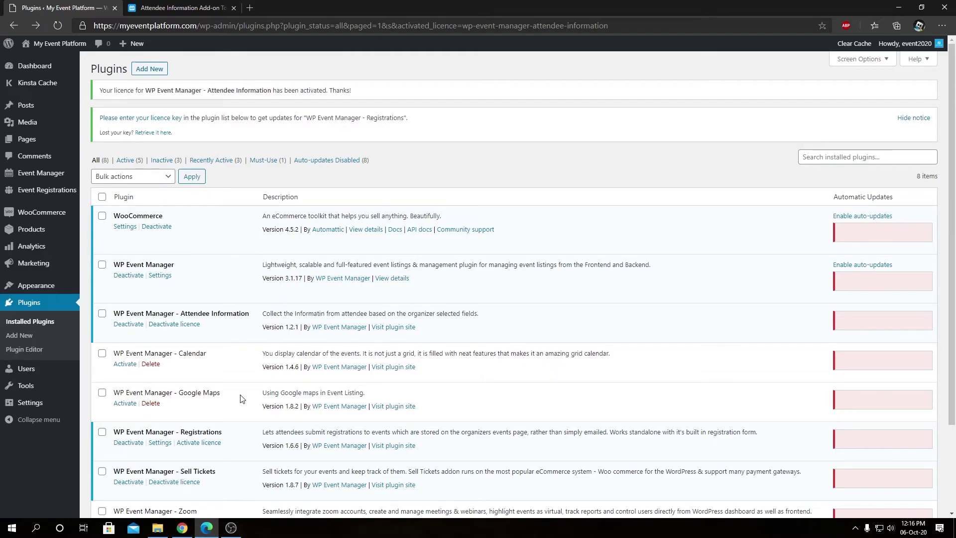
left_click(215, 442)
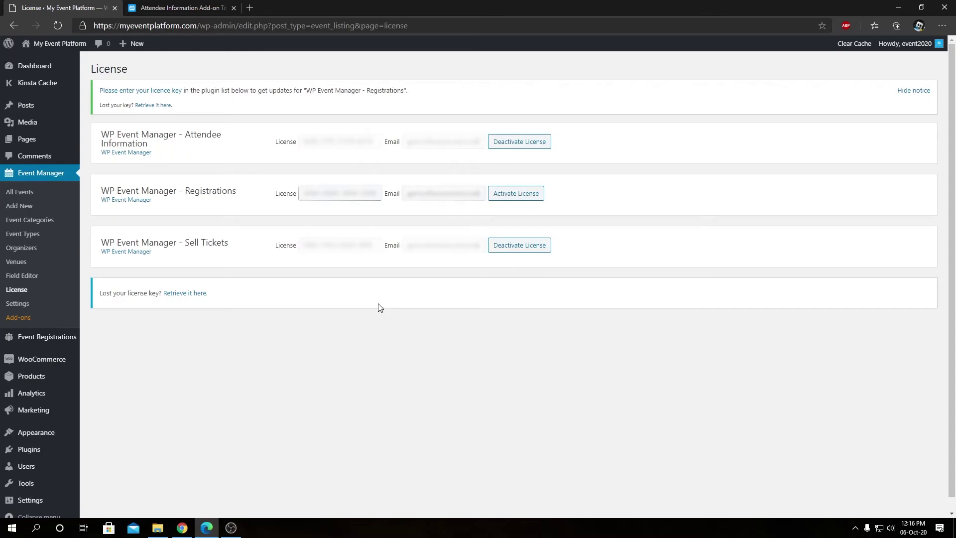
Step: Highlight the Sell Tickets, Registrations and Attendee Information add-on names on the License page
double_click(214, 242)
double_click(217, 191)
double_click(203, 135)
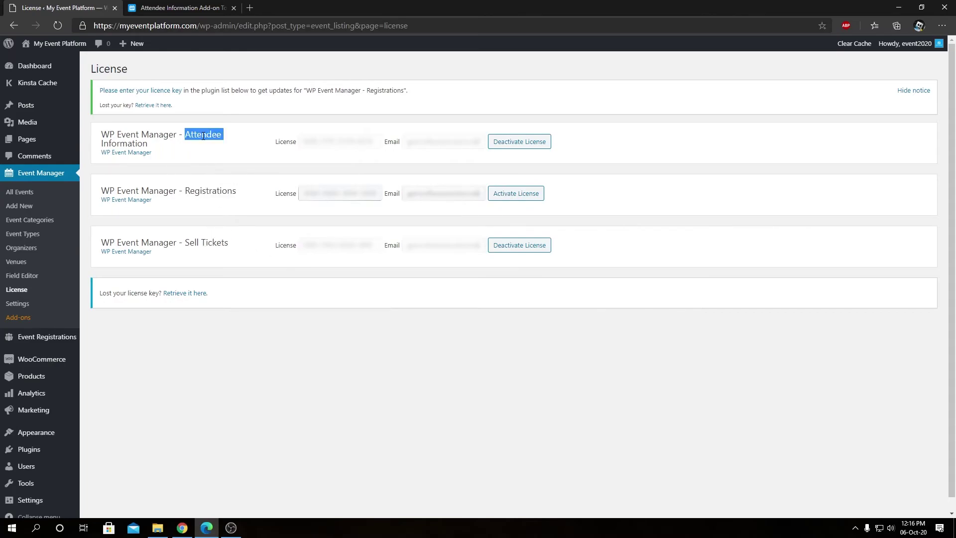
left_click(243, 178)
double_click(210, 134)
triple_click(222, 240)
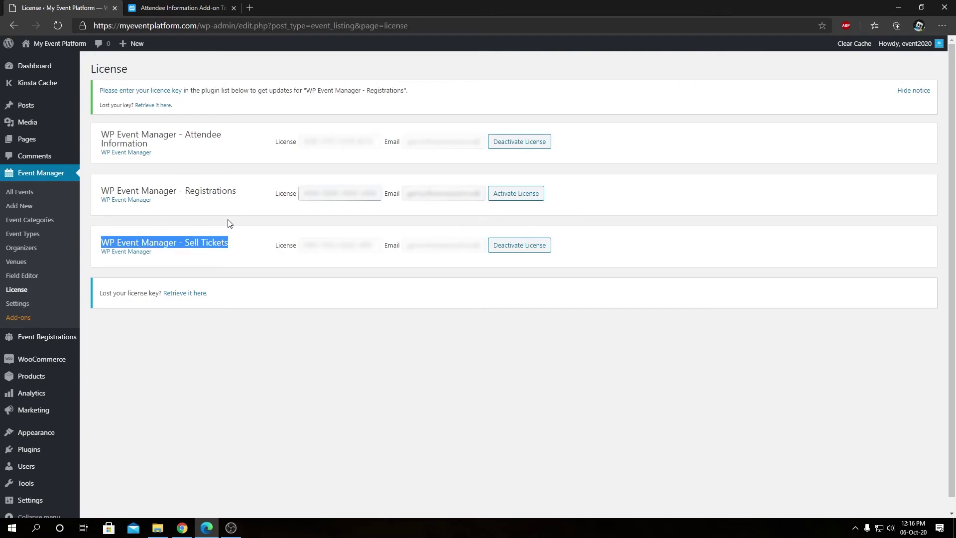
Step: Enter the Registrations licence key and activate the Registrations licence
double_click(226, 190)
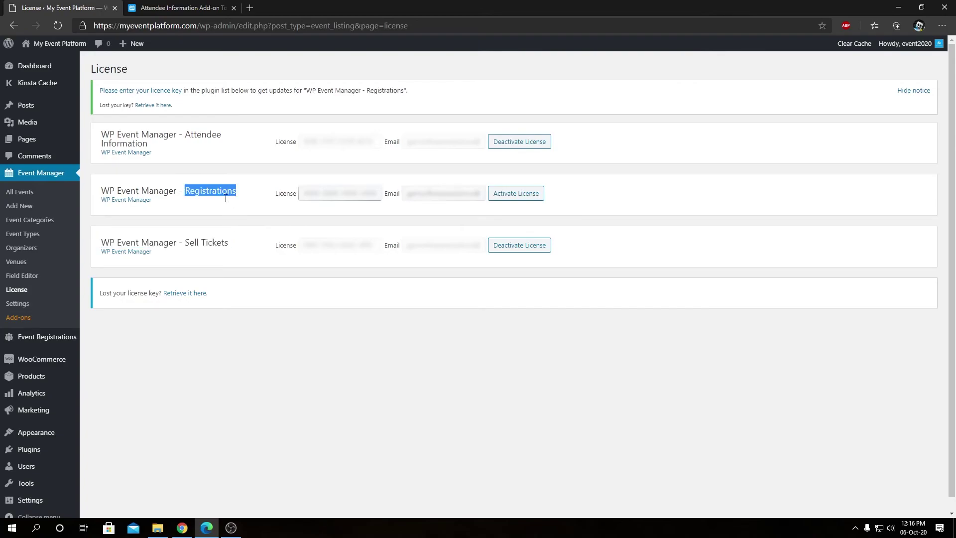
left_click(330, 193)
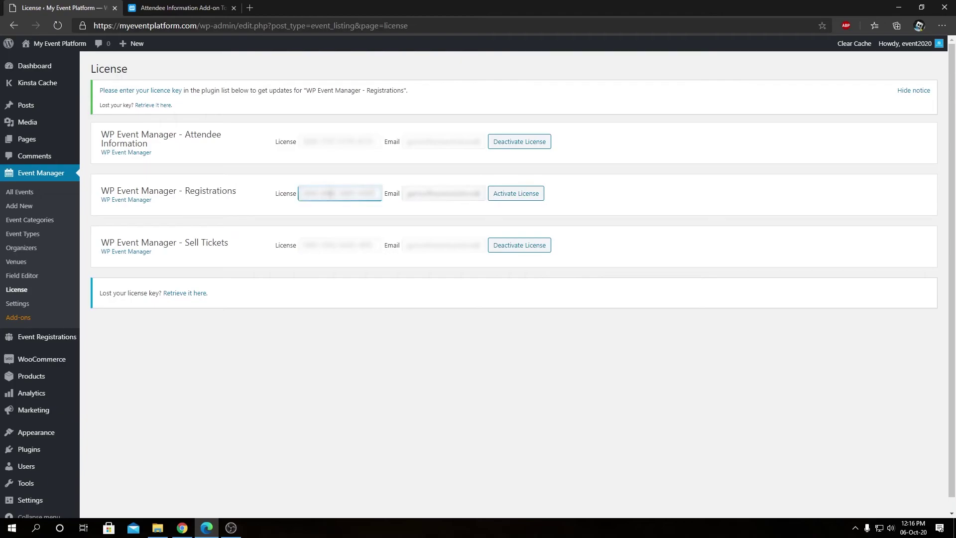
left_click(510, 197)
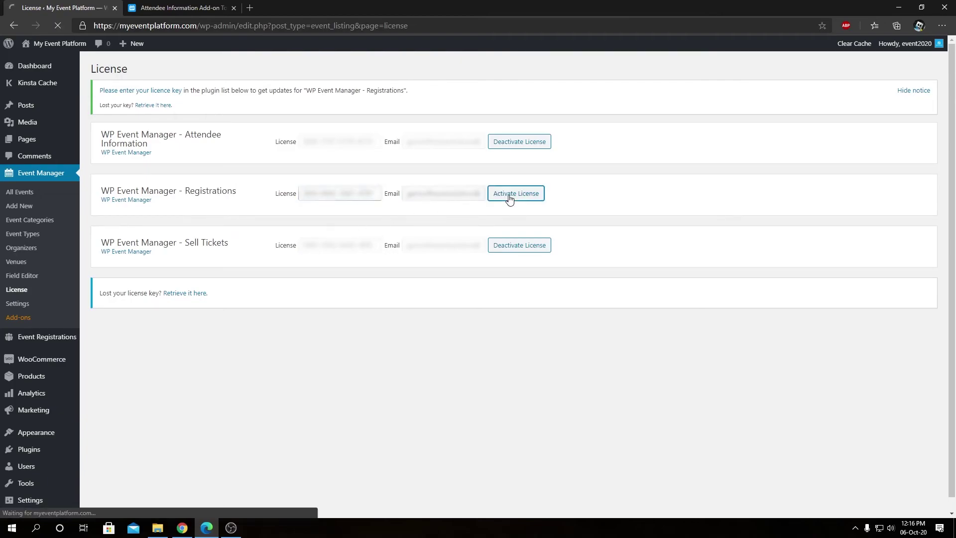